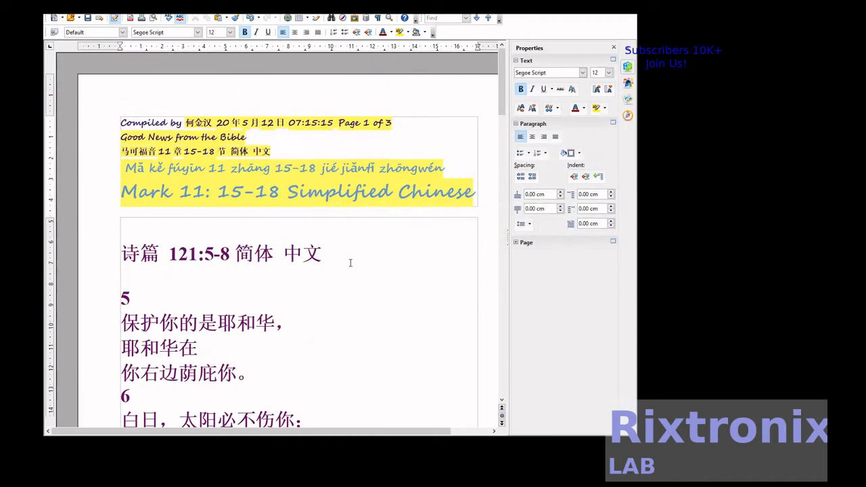
# Step: Replace the Chinese title line in the header with the body heading "诗篇 121:5-8 简体 中文"
pyautogui.moveTo(333, 256); pyautogui.dragTo(125, 257)
pyautogui.hotkey('ctrl', 'c')
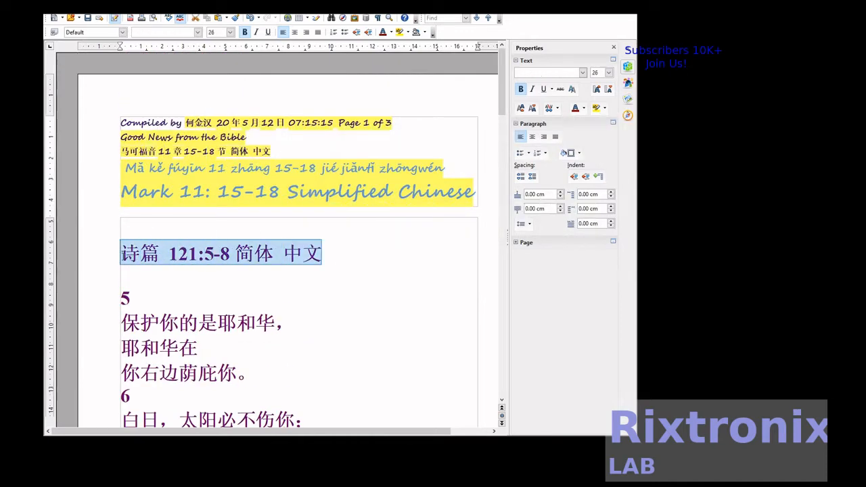
pyautogui.moveTo(270, 151); pyautogui.dragTo(119, 151)
pyautogui.hotkey('ctrl', 'v')
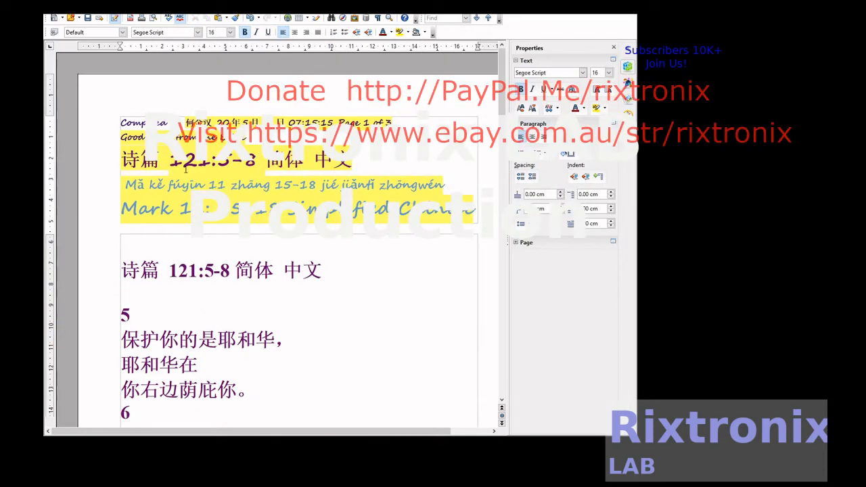
# Step: Delete the Pinyin and English Mark 11: 15-18 title lines from the header
pyautogui.hotkey('shift', 'Down')
pyautogui.hotkey('shift', 'Right')
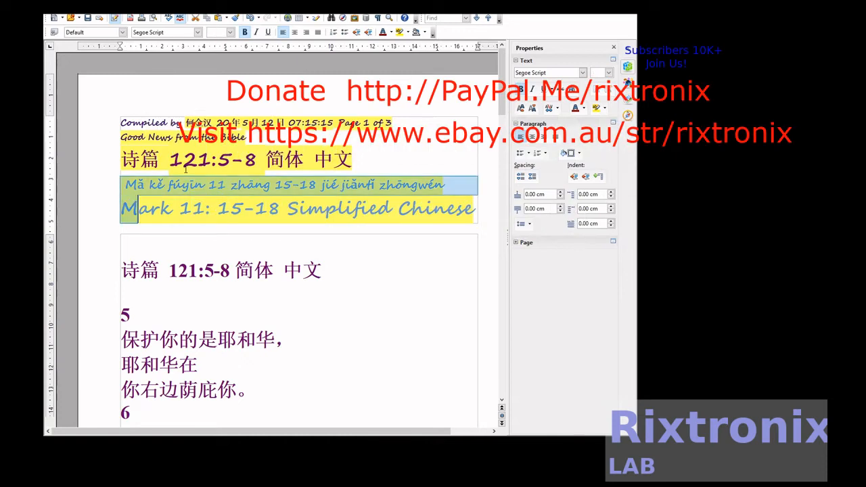
pyautogui.hotkey('shift', 'Right')
pyautogui.hotkey('shift', 'Right')
pyautogui.hotkey('shift', 'Right')
pyautogui.hotkey('shift', 'Right')
pyautogui.hotkey('shift', 'Right')
pyautogui.hotkey('shift', 'Right')
pyautogui.hotkey('shift', 'Right')
pyautogui.hotkey('shift', 'Right')
pyautogui.hotkey('shift', 'Right')
pyautogui.hotkey('shift', 'Right')
pyautogui.hotkey('shift', 'Right')
pyautogui.hotkey('shift', 'Right')
pyautogui.hotkey('shift', 'Right')
pyautogui.hotkey('shift', 'Right')
pyautogui.hotkey('shift', 'Right')
pyautogui.hotkey('shift', 'Right')
pyautogui.hotkey('shift', 'Right')
pyautogui.hotkey('shift', 'Right')
pyautogui.hotkey('shift', 'Right')
pyautogui.hotkey('shift', 'Right')
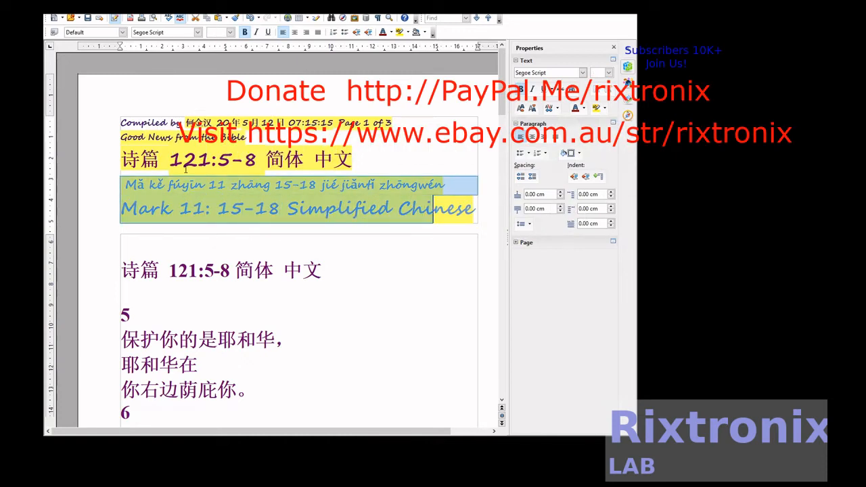
pyautogui.hotkey('shift', 'Right')
pyautogui.hotkey('shift', 'Right')
pyautogui.hotkey('shift', 'Right')
pyautogui.press('Delete')
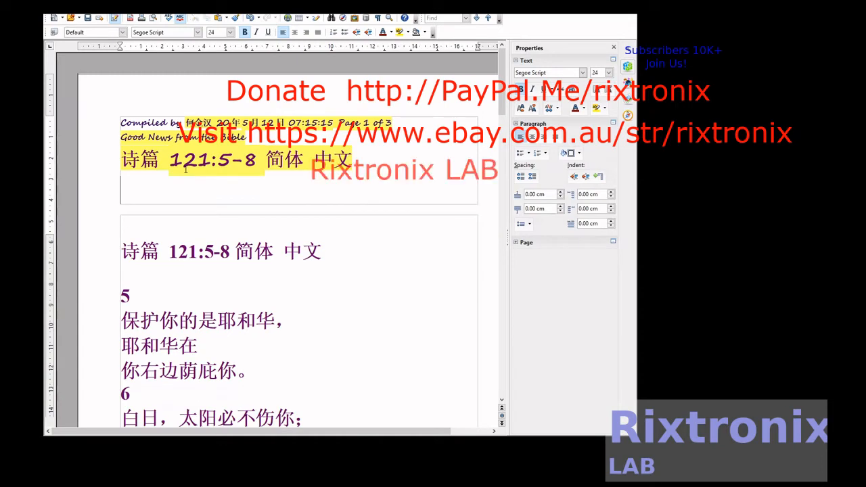
# Step: Copy the body heading "Shīpiān 121:5-8 Jiǎntǐ zhōngwén" into the header below the Chinese title
pyautogui.scroll(-3, 246, 156)
pyautogui.scroll(-10, 245, 156)
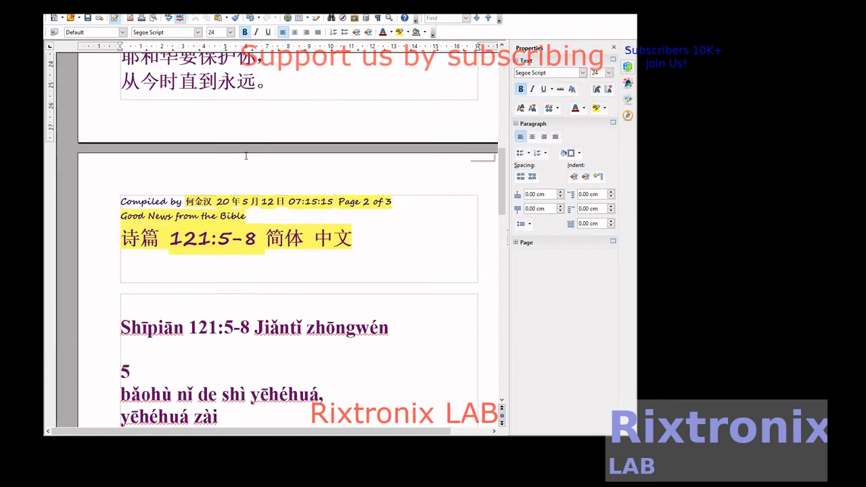
pyautogui.moveTo(407, 160); pyautogui.dragTo(124, 155)
pyautogui.hotkey('ctrl', 'c')
pyautogui.hotkey('ctrl', 'm')
pyautogui.scroll(12, 193, 139)
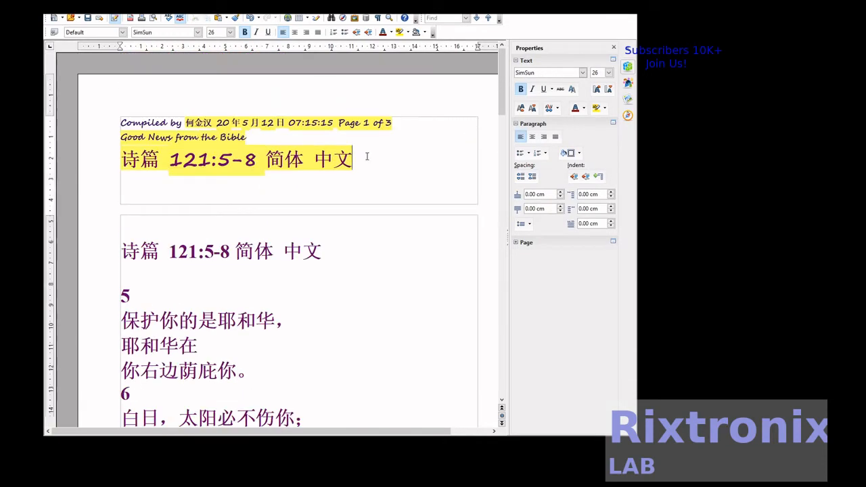
pyautogui.hotkey('ctrl', 'v')
# Step: Copy the body heading "Psalm 121: 5-8 Simplified Chinese" into a new header line below the Pinyin title
pyautogui.scroll(-20, 363, 170)
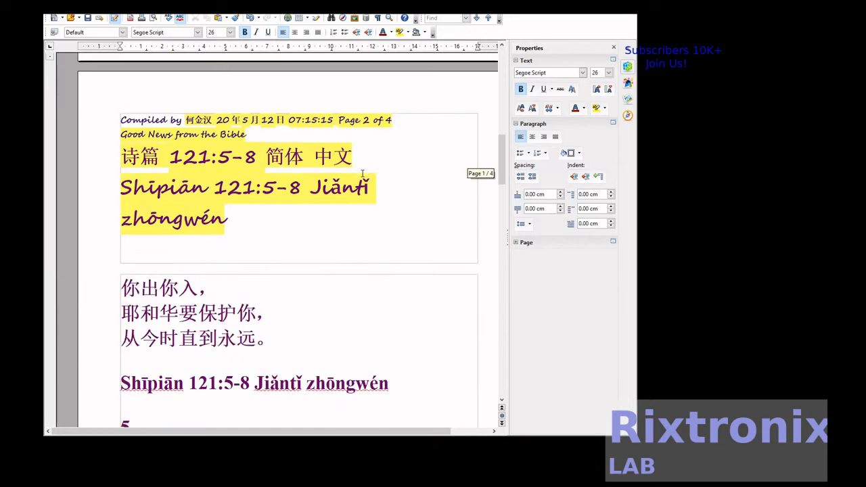
pyautogui.scroll(-5, 361, 173)
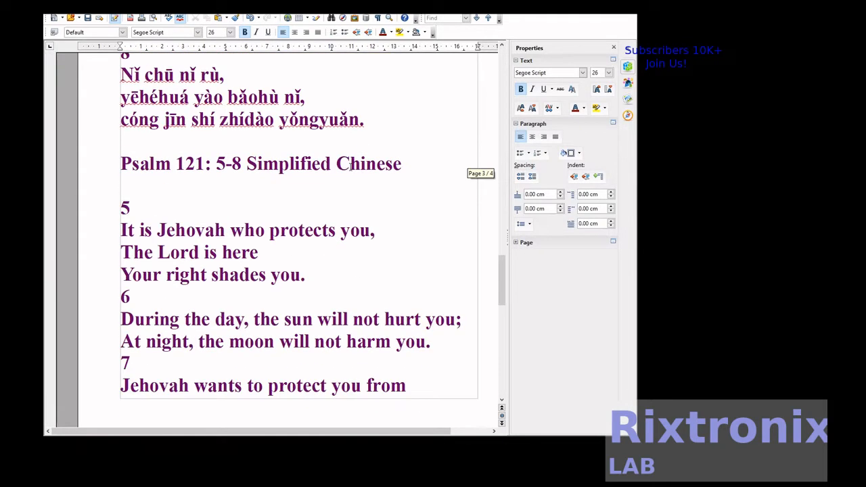
pyautogui.moveTo(408, 160); pyautogui.dragTo(122, 169)
pyautogui.hotkey('ctrl', 'c')
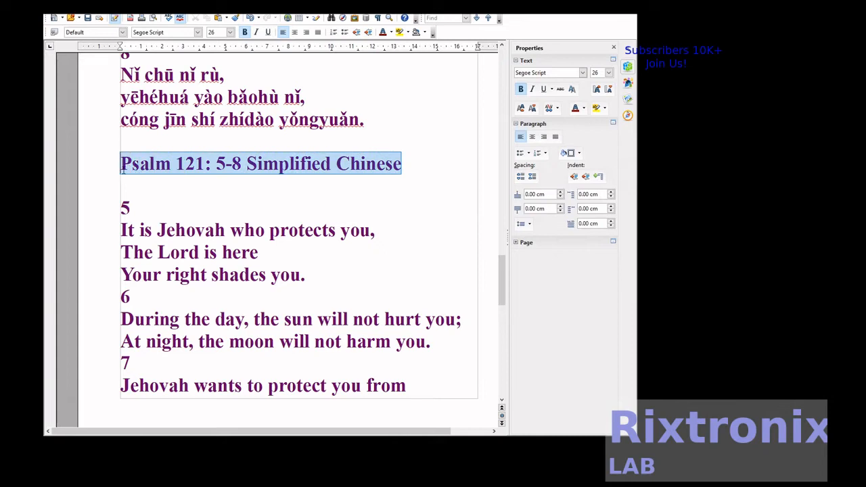
pyautogui.scroll(15, 273, 173)
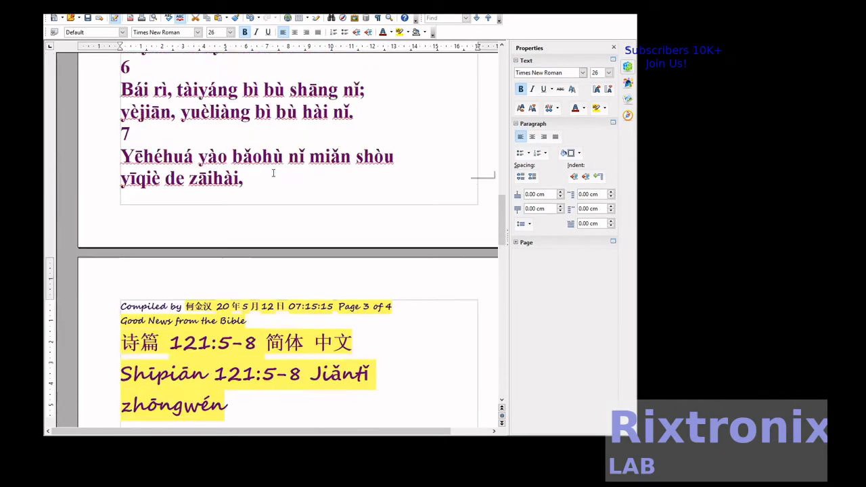
pyautogui.scroll(10, 274, 172)
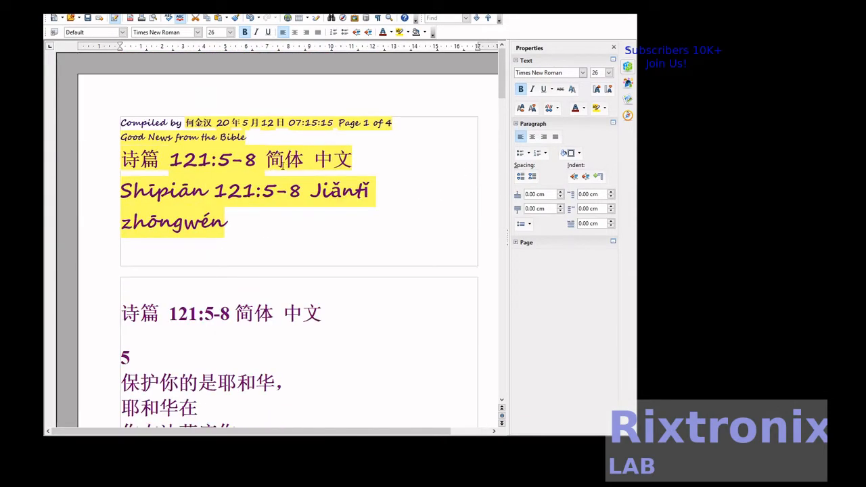
pyautogui.click(250, 215)
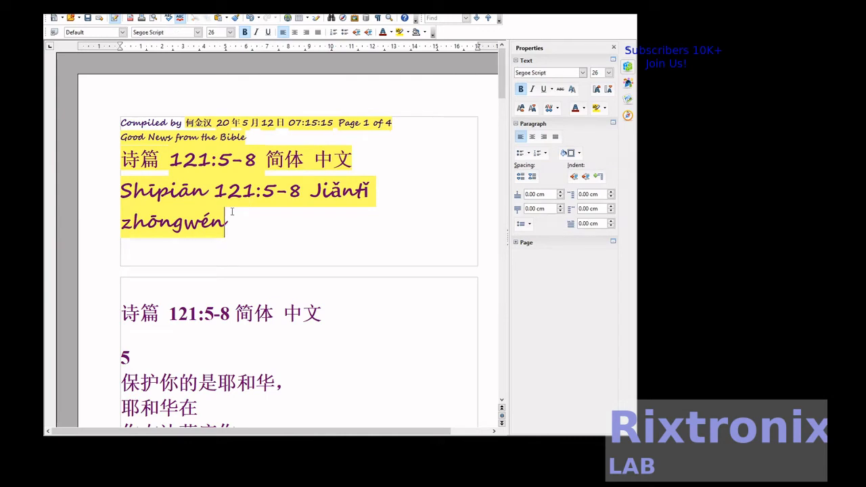
pyautogui.press('Return')
pyautogui.hotkey('ctrl', 'v')
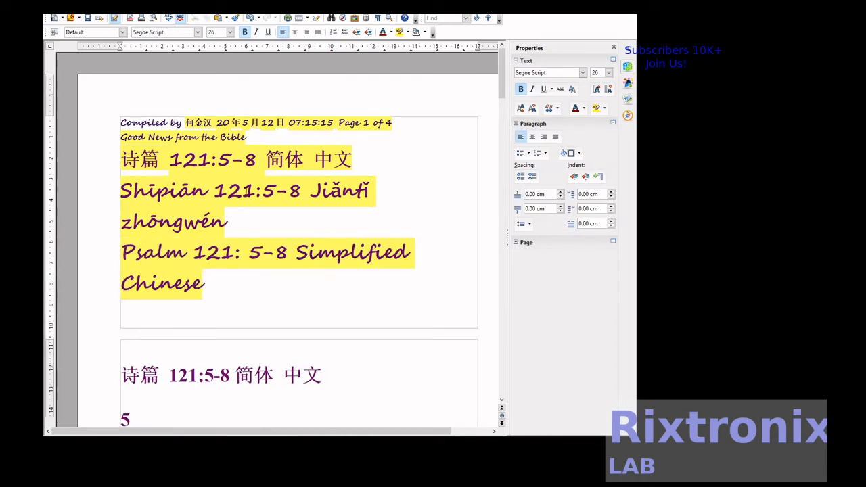
# Step: Replace the date in the header's first line with a date field showing 20年5月15日
pyautogui.click(287, 122)
pyautogui.moveTo(287, 123); pyautogui.dragTo(225, 119)
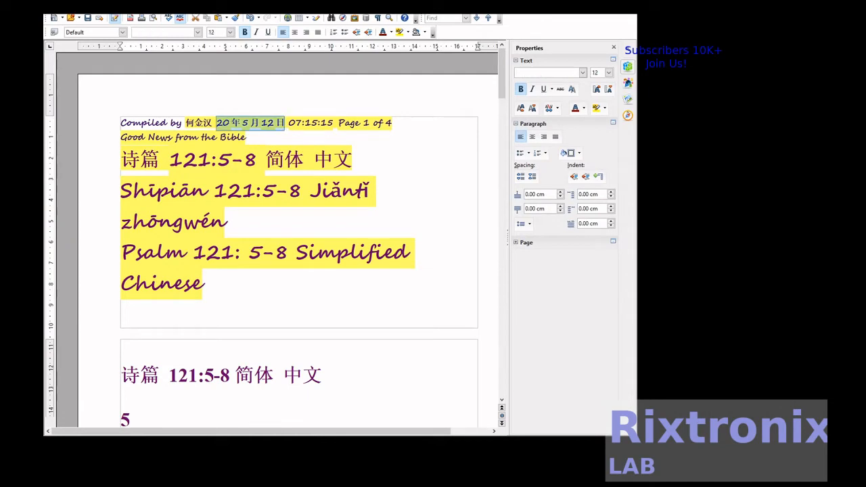
pyautogui.click(99, 6)
pyautogui.moveTo(110, 27)
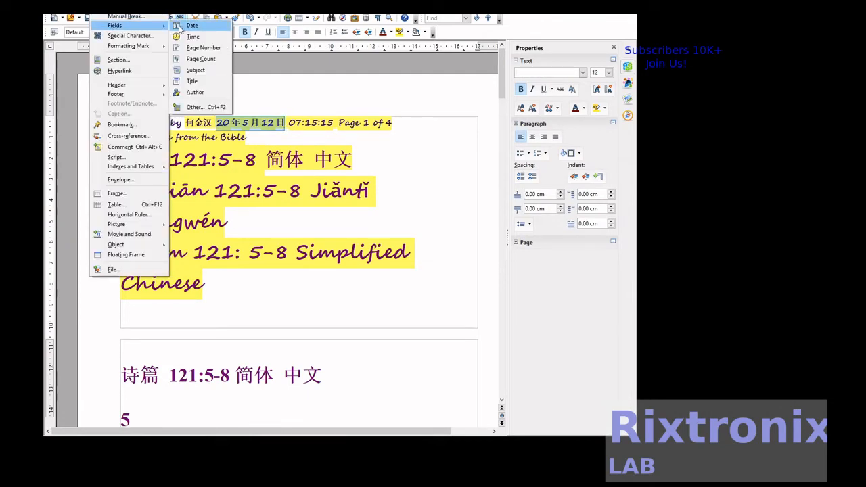
pyautogui.click(176, 26)
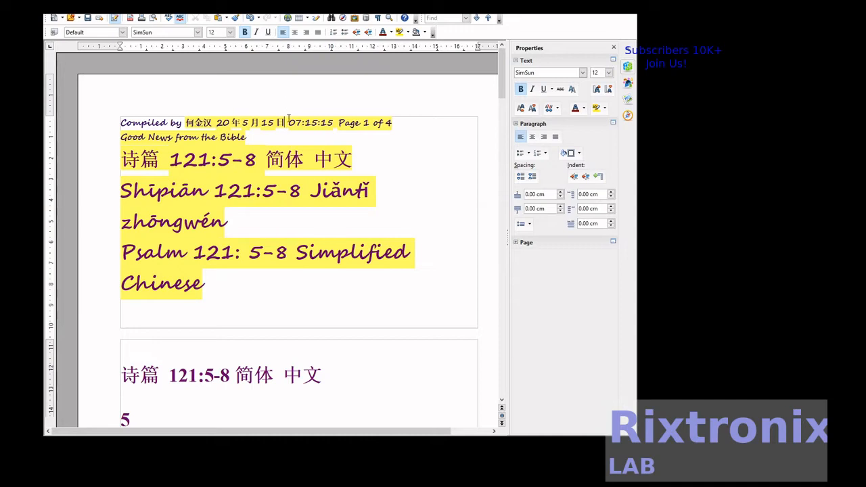
# Step: Copy the Chinese title line in the header and save the document as a new file
pyautogui.scroll(-15, 406, 169)
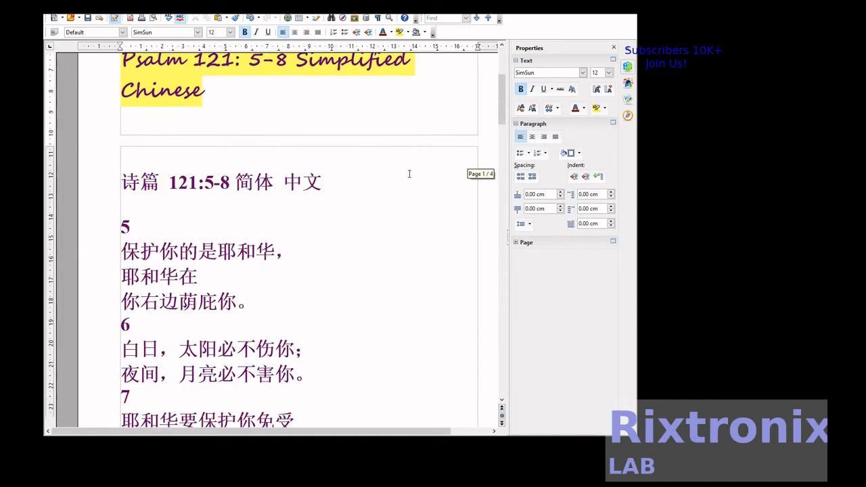
pyautogui.scroll(12, 409, 174)
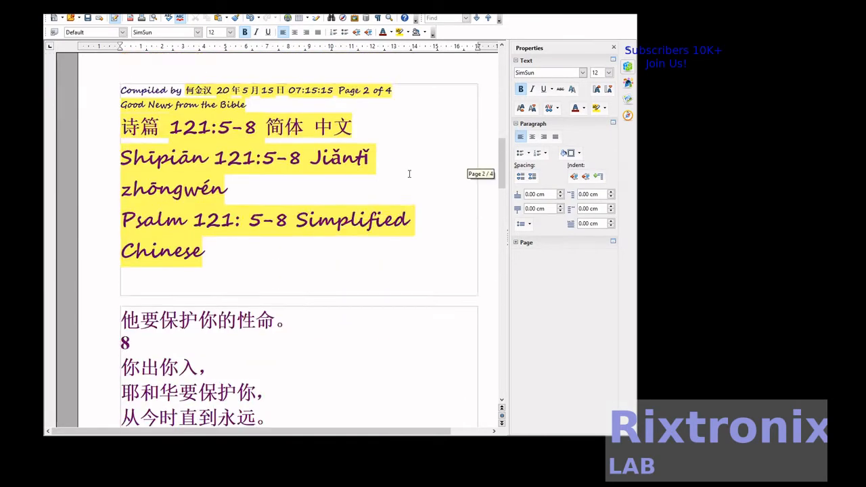
pyautogui.scroll(-1, 337, 215)
pyautogui.scroll(1, 337, 214)
pyautogui.click(356, 168)
pyautogui.moveTo(356, 168); pyautogui.dragTo(120, 166)
pyautogui.rightClick(161, 174)
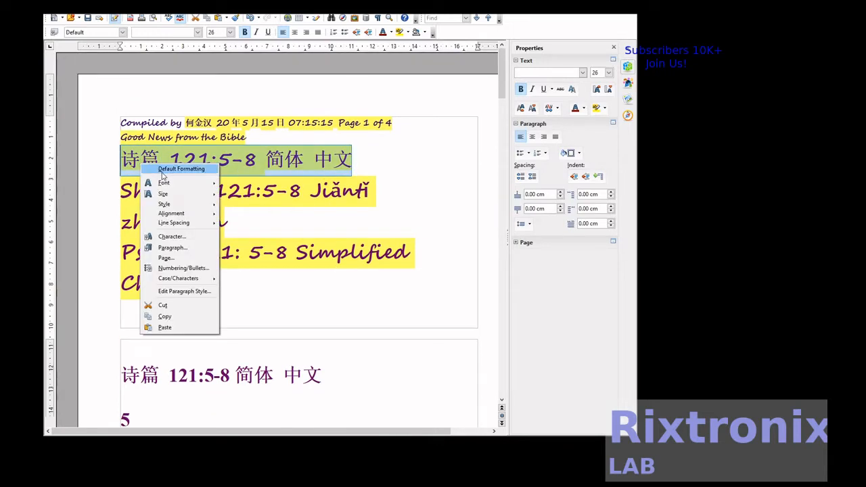
pyautogui.click(191, 316)
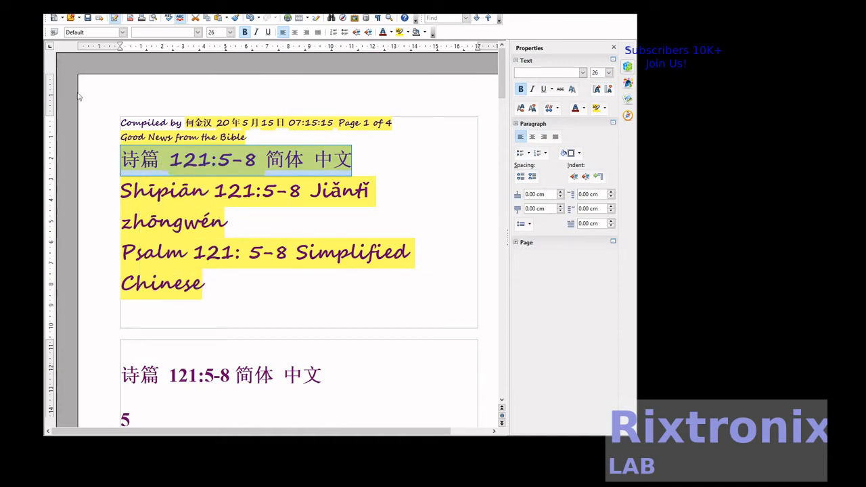
pyautogui.click(54, 6)
pyautogui.click(67, 88)
pyautogui.click(255, 219)
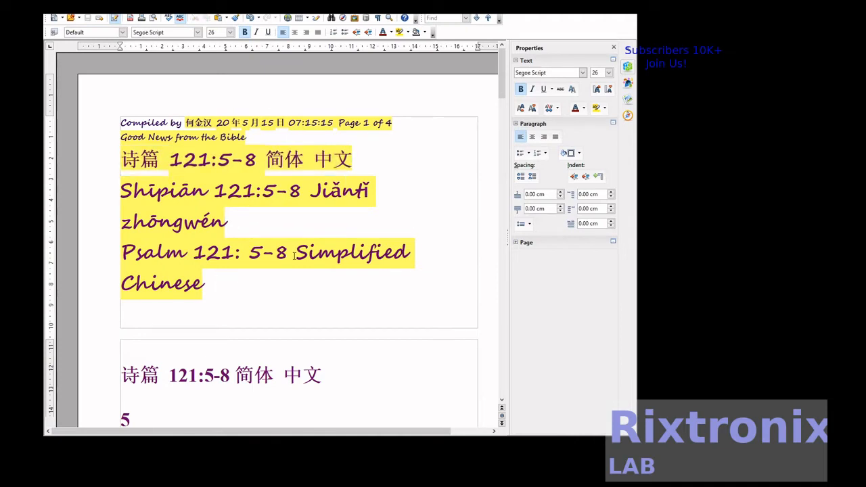
# Step: Set the font size of the header's Pinyin and English title lines to 18
pyautogui.moveTo(203, 284); pyautogui.dragTo(111, 186)
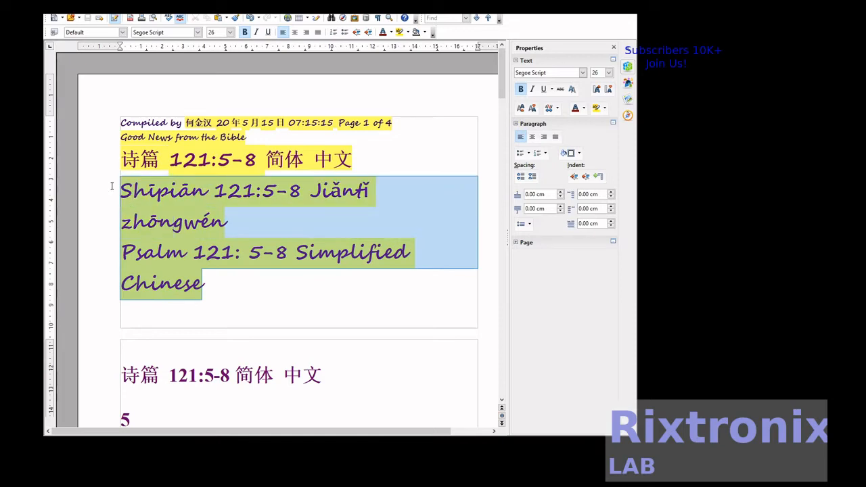
pyautogui.click(230, 31)
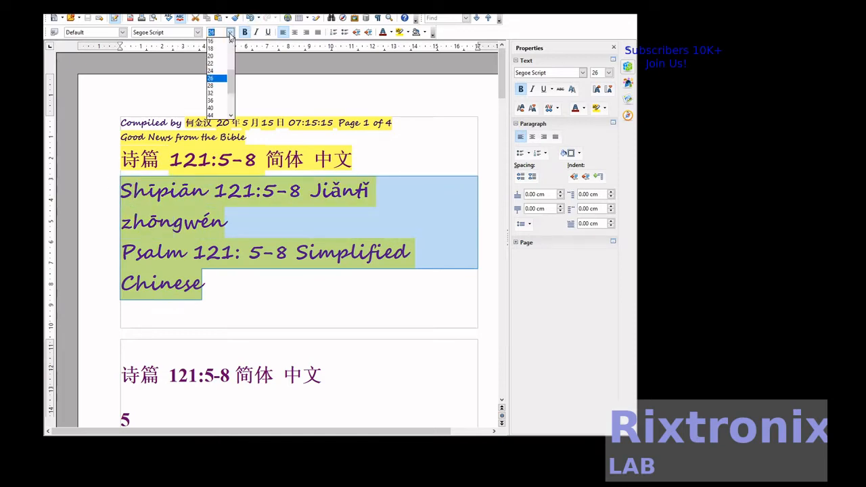
pyautogui.click(211, 48)
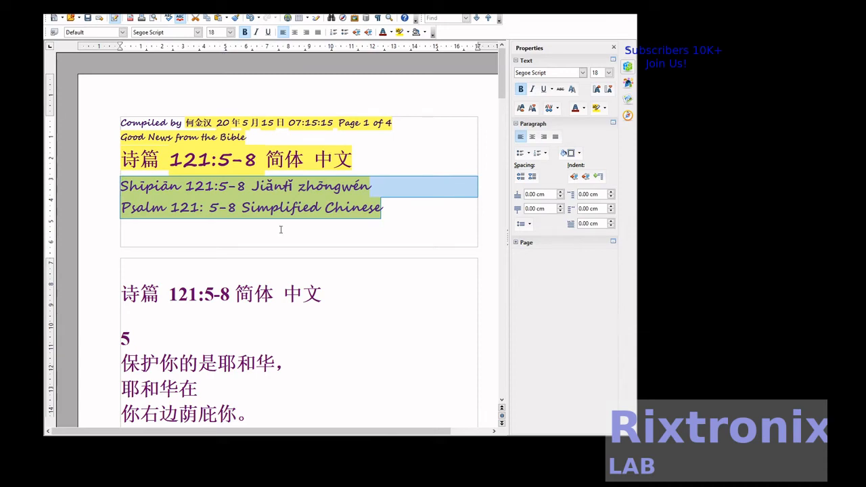
# Step: Delete the empty line above the Chinese heading at the start of the body text
pyautogui.scroll(-2, 281, 230)
pyautogui.click(141, 214)
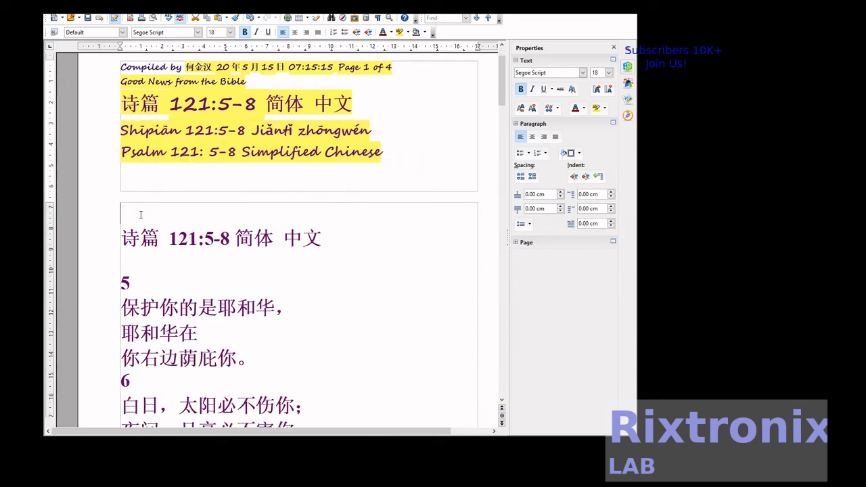
pyautogui.press('Delete')
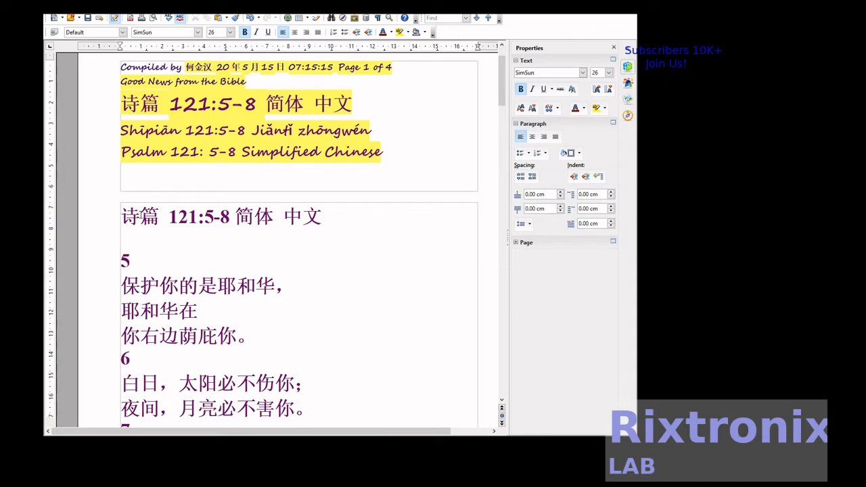
# Step: Change the font colour of the Chinese passage, from its heading through the end of verse 8, to light red
pyautogui.hotkey('shift', 'Down')
pyautogui.hotkey('shift', 'Down')
pyautogui.hotkey('shift', 'Down')
pyautogui.hotkey('shift', 'Down')
pyautogui.hotkey('shift', 'Down')
pyautogui.hotkey('shift', 'Down')
pyautogui.hotkey('shift', 'Down')
pyautogui.hotkey('shift', 'Down')
pyautogui.hotkey('shift', 'Down')
pyautogui.hotkey('shift', 'Down')
pyautogui.hotkey('shift', 'Down')
pyautogui.hotkey('shift', 'Down')
pyautogui.hotkey('shift', 'Down')
pyautogui.hotkey('shift', 'Down')
pyautogui.hotkey('shift', 'Down')
pyautogui.hotkey('shift', 'Down')
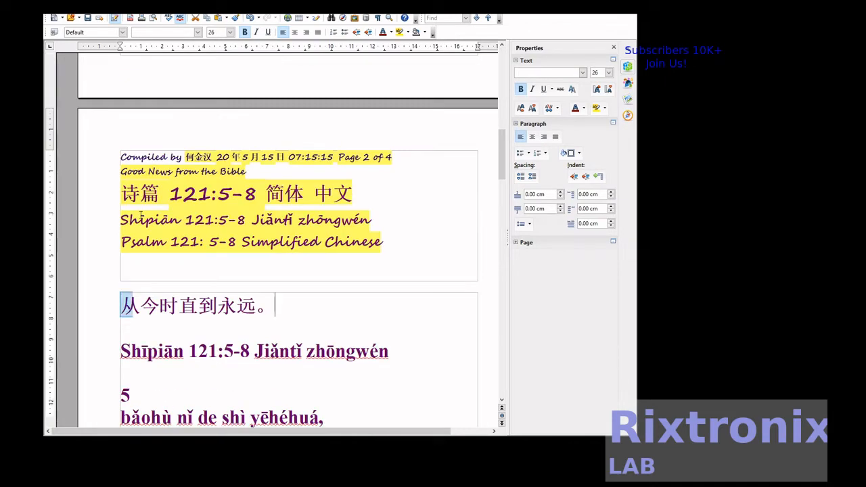
pyautogui.hotkey('shift', 'Down')
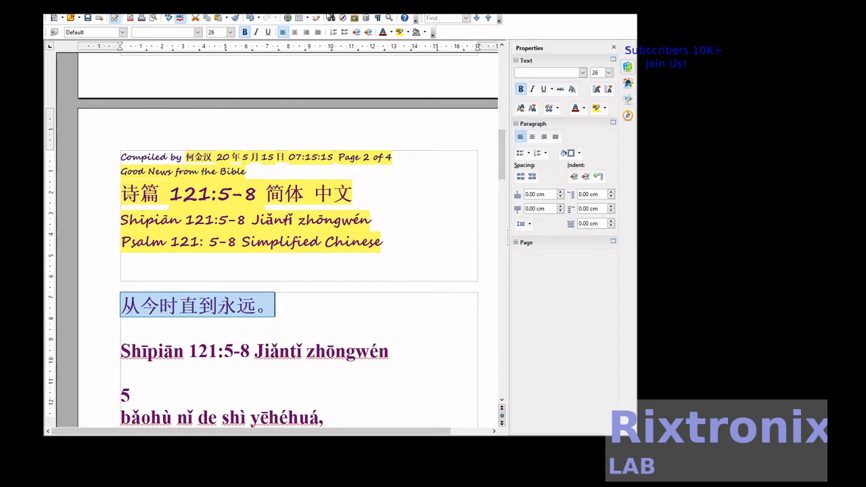
pyautogui.click(390, 32)
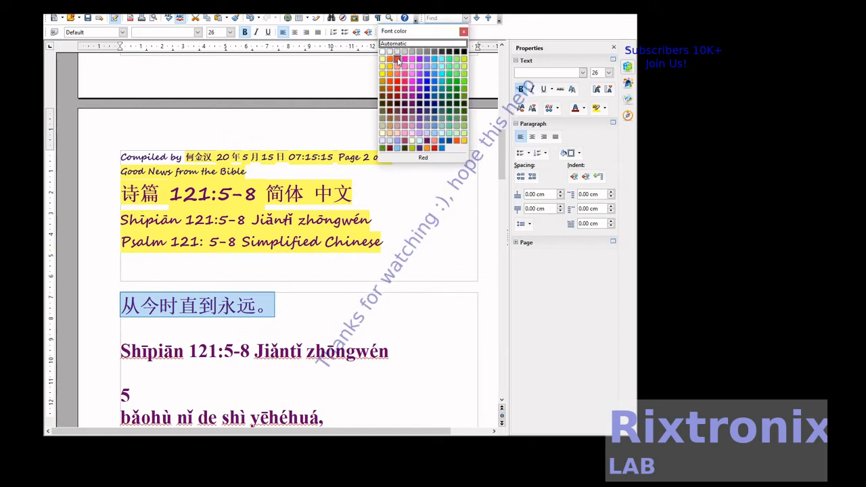
pyautogui.click(403, 60)
pyautogui.click(206, 330)
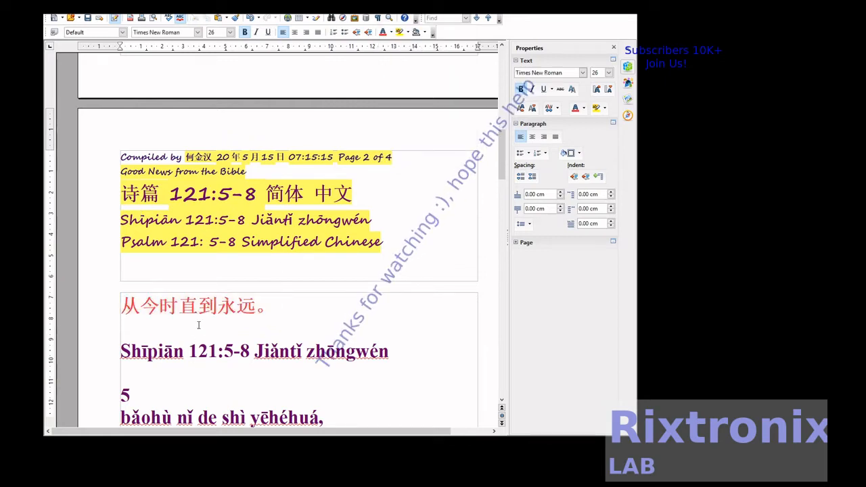
# Step: Change the font colour of the Pinyin passage, from its heading through the end of verse 8, to light blue
pyautogui.press('Up')
pyautogui.hotkey('shift', 'Down')
pyautogui.hotkey('shift', 'Down')
pyautogui.hotkey('shift', 'Down')
pyautogui.hotkey('shift', 'Down')
pyautogui.hotkey('shift', 'Down')
pyautogui.hotkey('shift', 'Down')
pyautogui.hotkey('shift', 'Down')
pyautogui.hotkey('shift', 'Down')
pyautogui.hotkey('shift', 'Down')
pyautogui.hotkey('shift', 'Down')
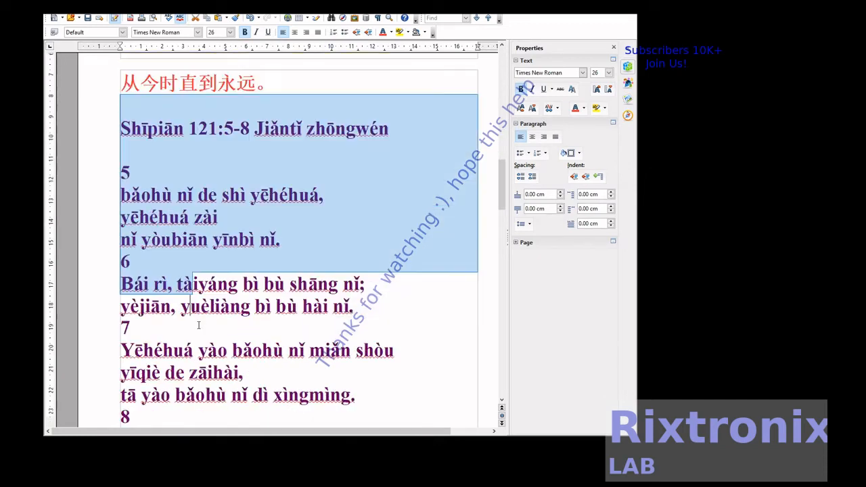
pyautogui.hotkey('shift', 'Down')
pyautogui.hotkey('shift', 'Down')
pyautogui.hotkey('shift', 'Down')
pyautogui.hotkey('shift', 'Down')
pyautogui.hotkey('shift', 'Down')
pyautogui.hotkey('shift', 'Down')
pyautogui.hotkey('shift', 'Down')
pyautogui.hotkey('shift', 'Down')
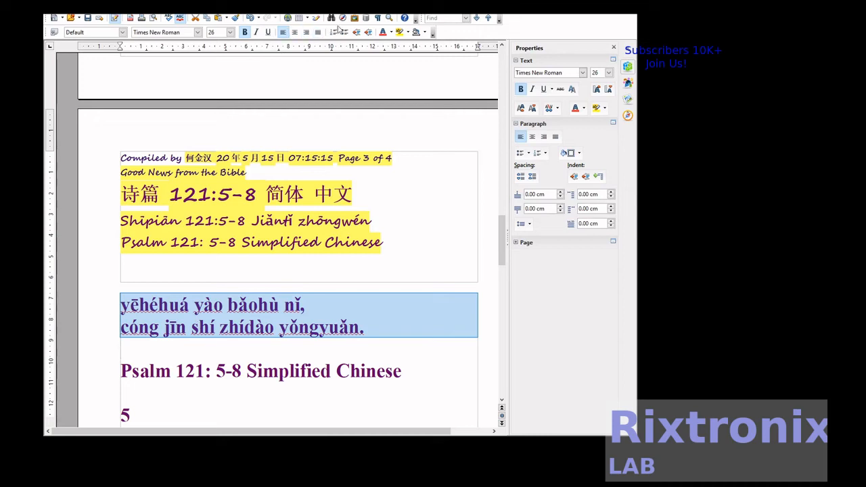
pyautogui.click(391, 32)
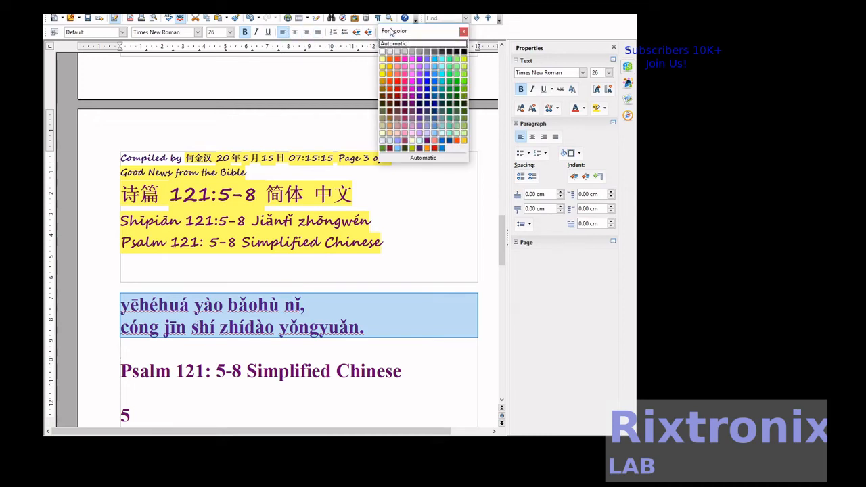
pyautogui.click(427, 69)
pyautogui.click(146, 348)
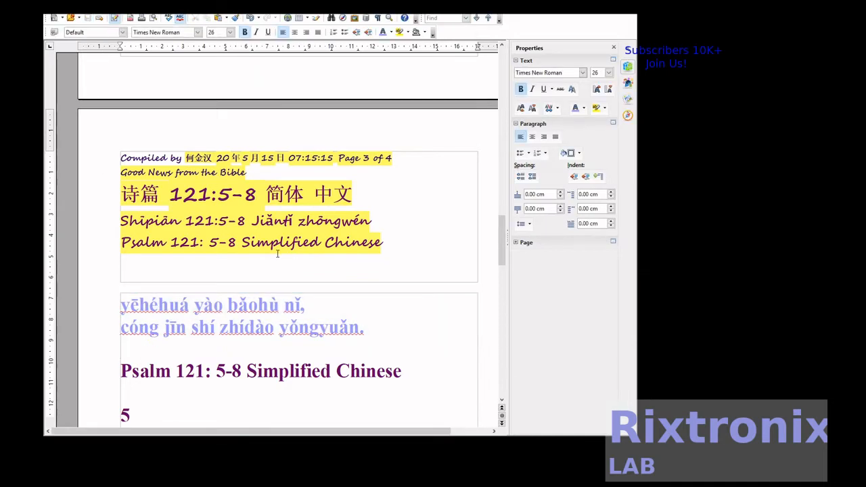
# Step: Move the Pinyin heading "Shīpiān 121:5-8 Jiǎntǐ zhōngwén" to the line directly below the Chinese heading
pyautogui.scroll(20, 277, 251)
pyautogui.scroll(6, 278, 250)
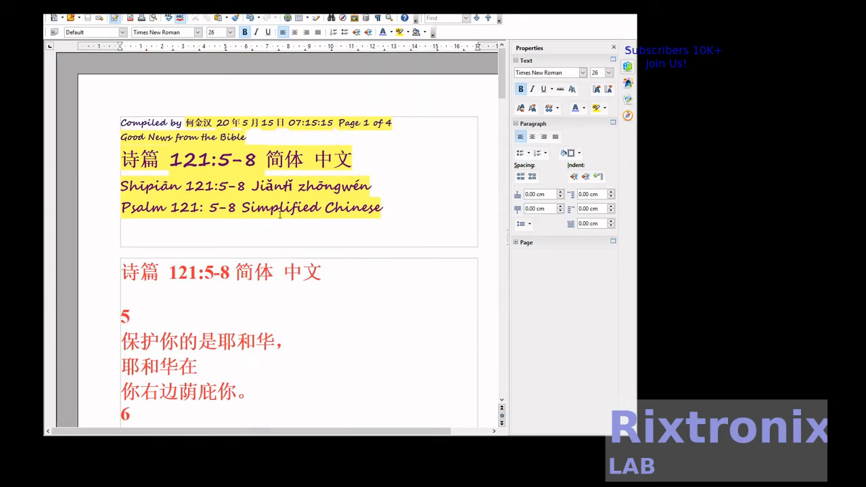
pyautogui.scroll(-5, 279, 214)
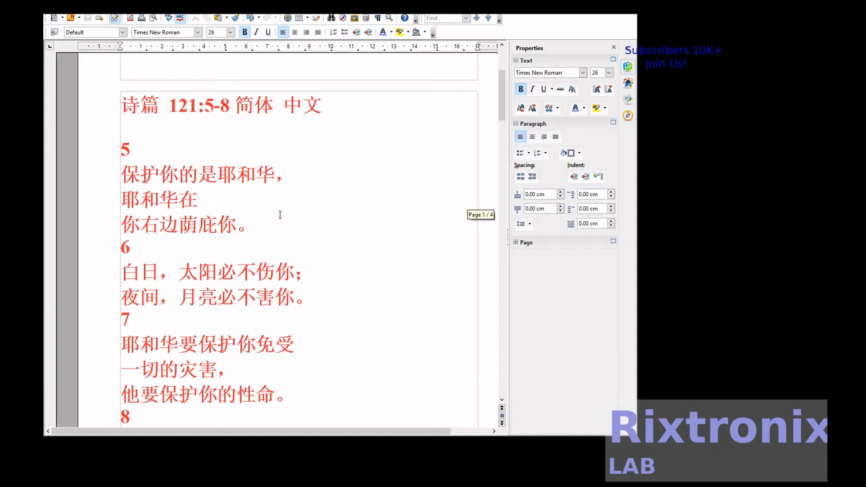
pyautogui.scroll(-14, 279, 214)
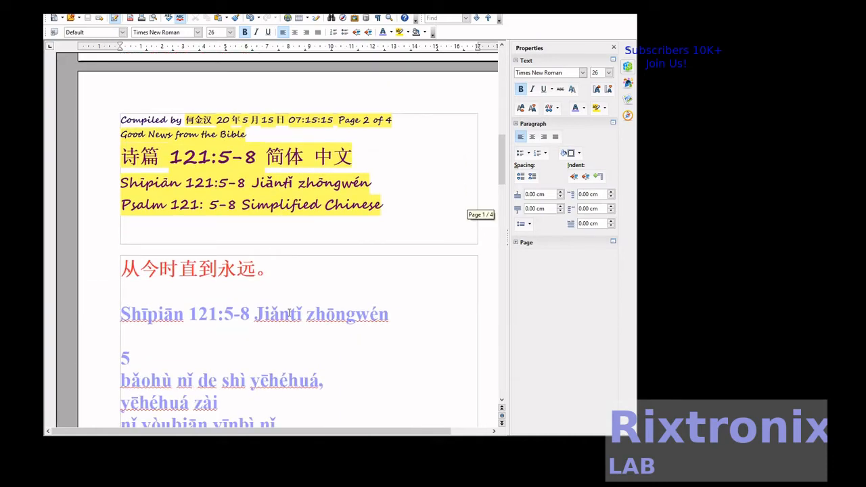
pyautogui.tripleClick(289, 313)
pyautogui.hotkey('ctrl', 'c')
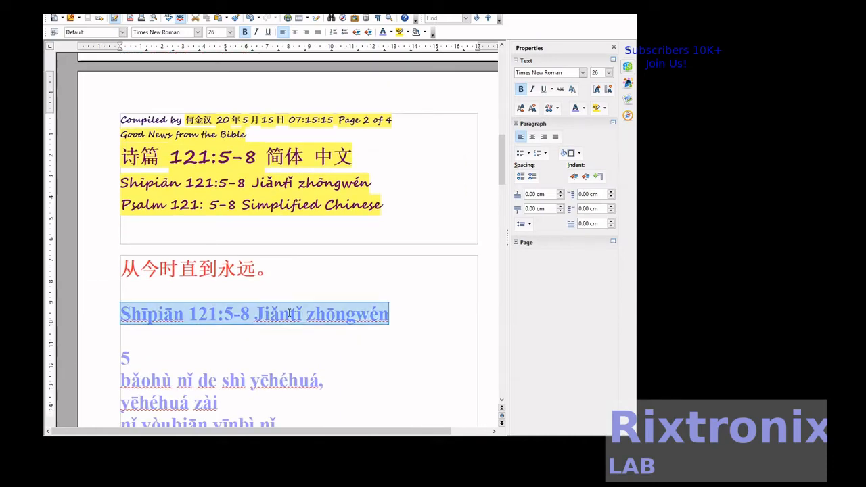
pyautogui.press('Delete')
pyautogui.scroll(17, 298, 298)
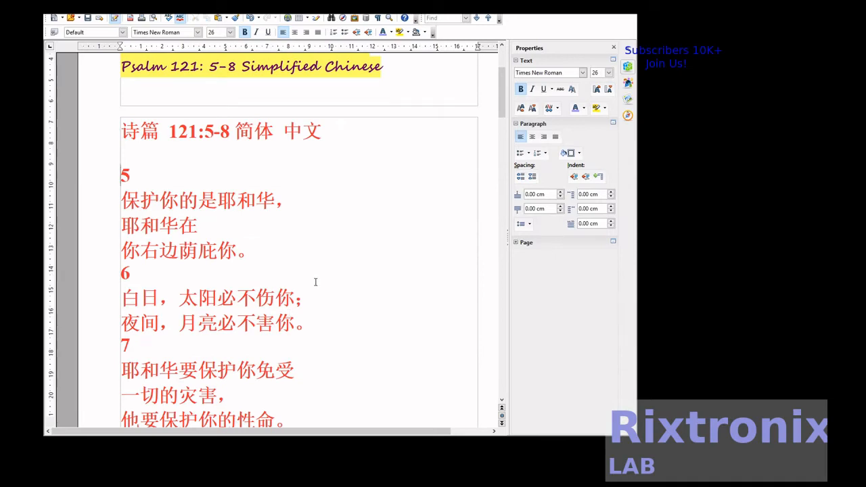
pyautogui.hotkey('ctrl', 'v')
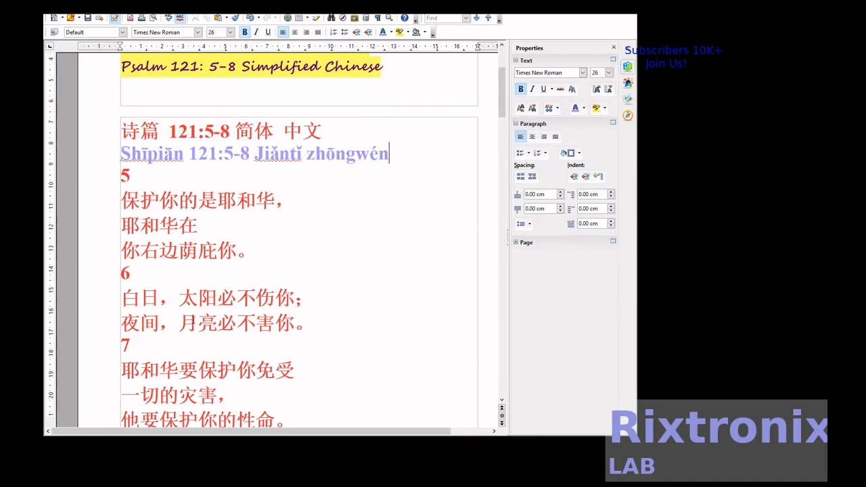
# Step: Move the Pinyin text of verse 5, with its number, to directly below the Chinese text of verse 5
pyautogui.scroll(-5, 195, 348)
pyautogui.scroll(-5, 195, 347)
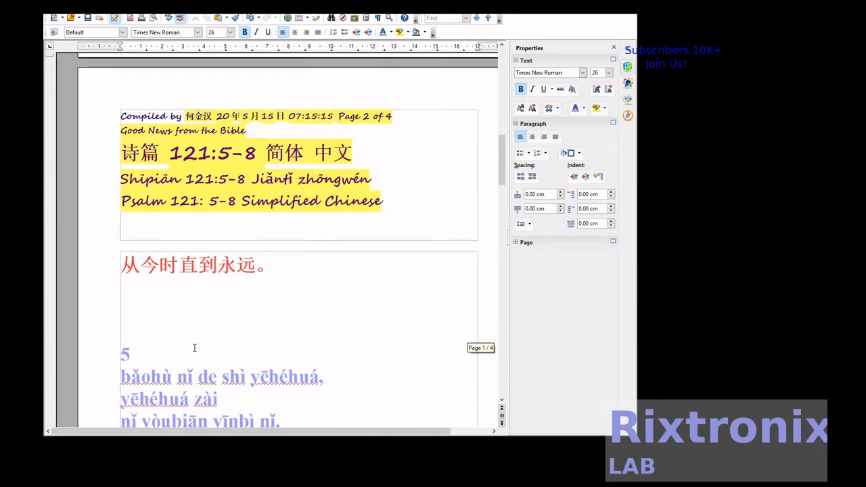
pyautogui.click(145, 353)
pyautogui.press('Home')
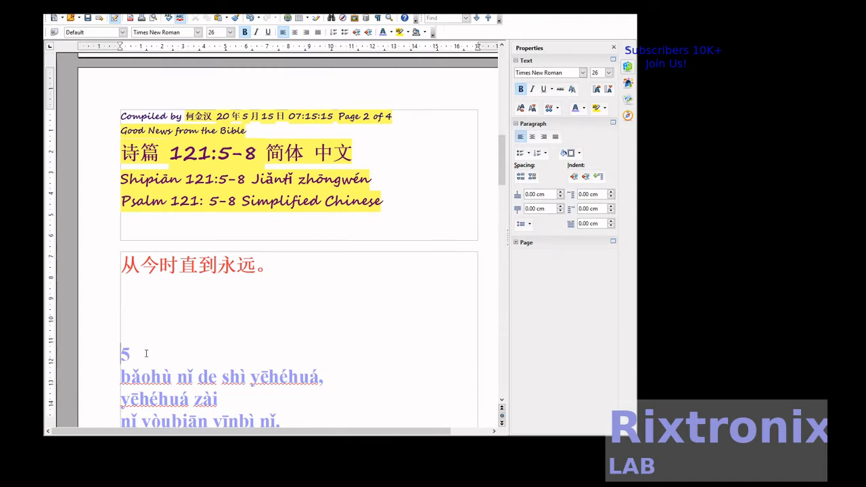
pyautogui.hotkey('shift', 'Down')
pyautogui.hotkey('shift', 'Down')
pyautogui.hotkey('shift', 'Down')
pyautogui.hotkey('shift', 'Down')
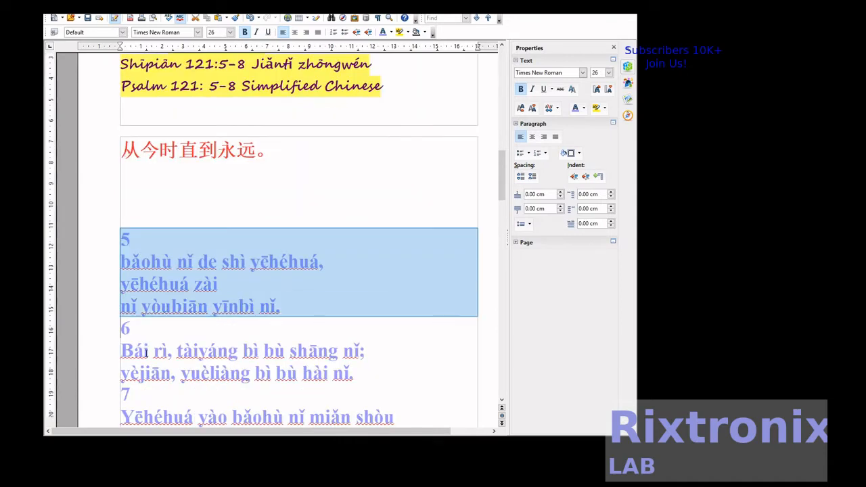
pyautogui.hotkey('ctrl', 'x')
pyautogui.scroll(15, 128, 351)
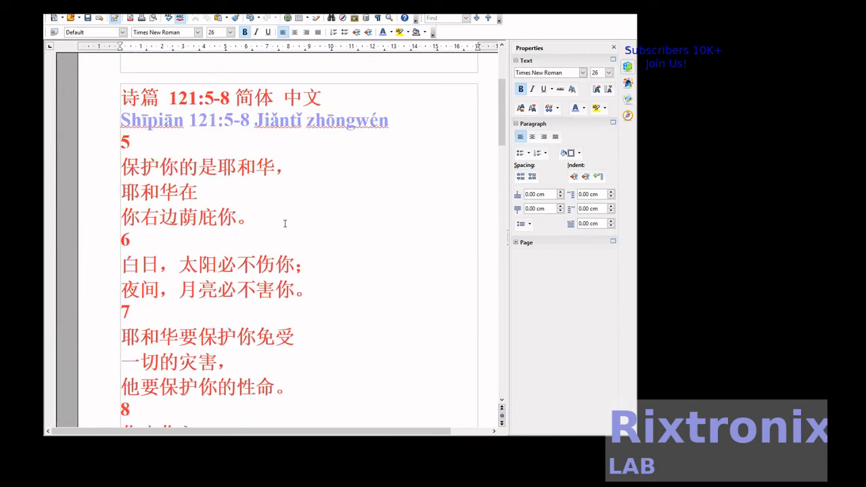
pyautogui.press('Return')
pyautogui.hotkey('ctrl', 'v')
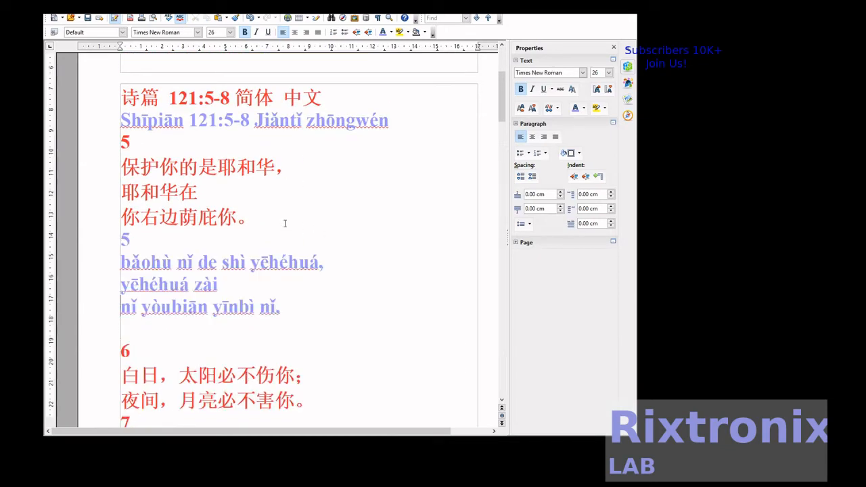
# Step: Delete the duplicate number 5 above the Pinyin lines, add an empty line above verse 5, and save the document
pyautogui.press('Up')
pyautogui.press('Delete')
pyautogui.press('Delete')
pyautogui.press('Up')
pyautogui.press('Up')
pyautogui.press('Up')
pyautogui.press('Up')
pyautogui.press('Return')
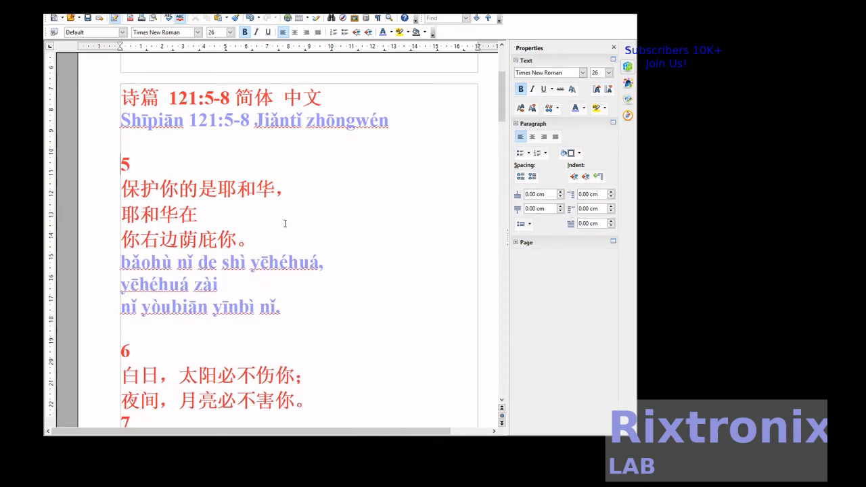
pyautogui.click(88, 19)
# Step: Move the Pinyin text of verse 6, with its number, to directly below the Chinese text of verse 6
pyautogui.scroll(-7, 269, 180)
pyautogui.scroll(-15, 269, 180)
pyautogui.click(184, 140)
pyautogui.press('Home')
pyautogui.hotkey('shift', 'Down')
pyautogui.hotkey('shift', 'Down')
pyautogui.hotkey('shift', 'Down')
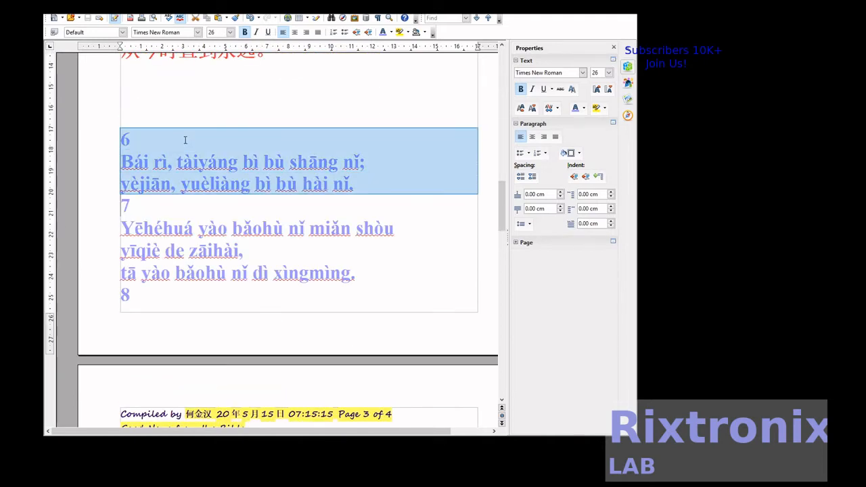
pyautogui.press('Delete')
pyautogui.scroll(10, 184, 140)
pyautogui.scroll(5, 185, 140)
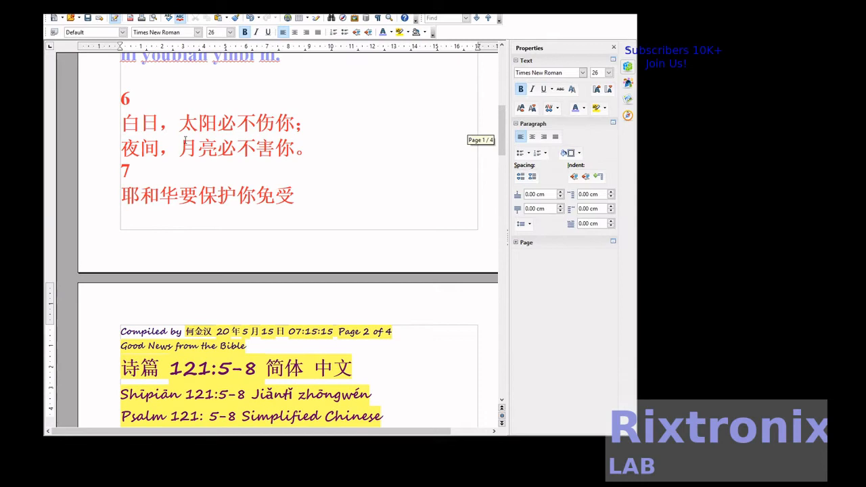
pyautogui.click(315, 149)
pyautogui.hotkey('ctrl', 'v')
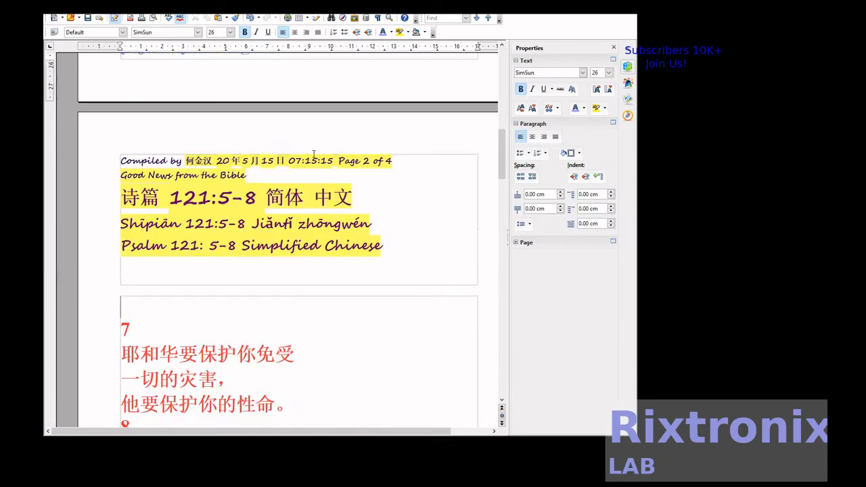
# Step: Delete the duplicate number 6 and the extra line between the Chinese and Pinyin text of verse 6
pyautogui.press('Up')
pyautogui.press('Delete')
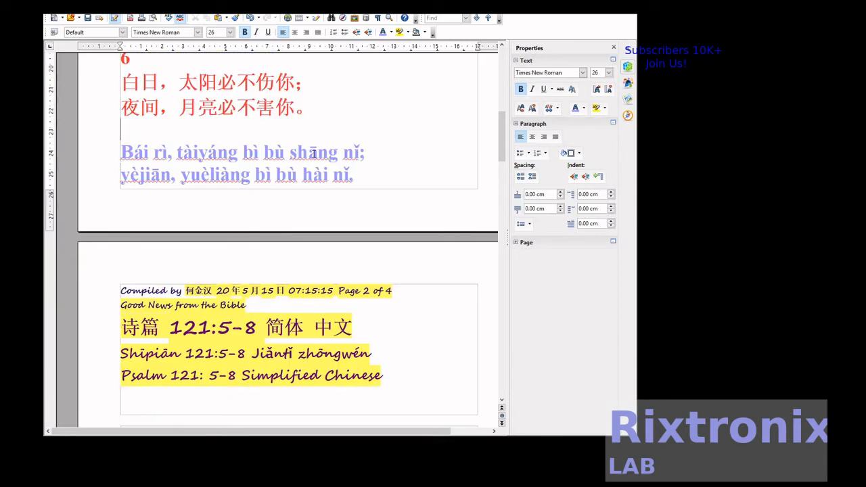
pyautogui.press('Delete')
# Step: Insert empty lines above verse 6 so that the verse starts on page 2
pyautogui.scroll(3, 313, 154)
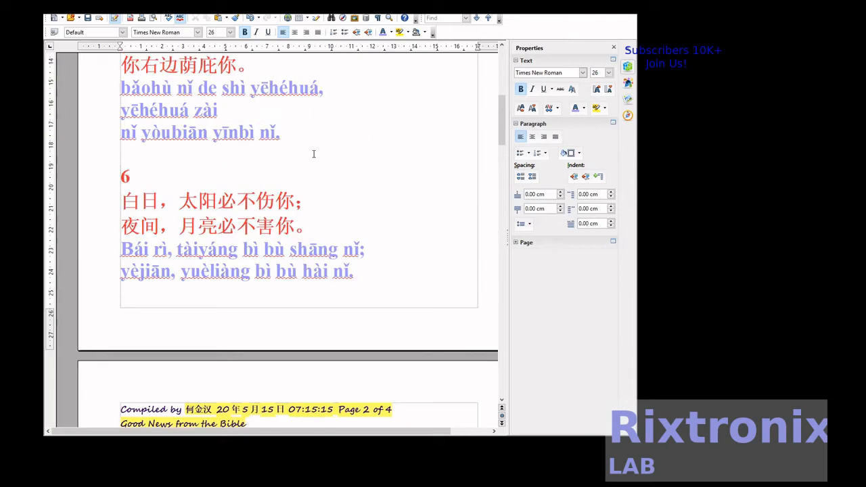
pyautogui.press('Return')
pyautogui.press('Return')
pyautogui.press('Return')
pyautogui.press('Return')
pyautogui.press('Return')
pyautogui.press('Return')
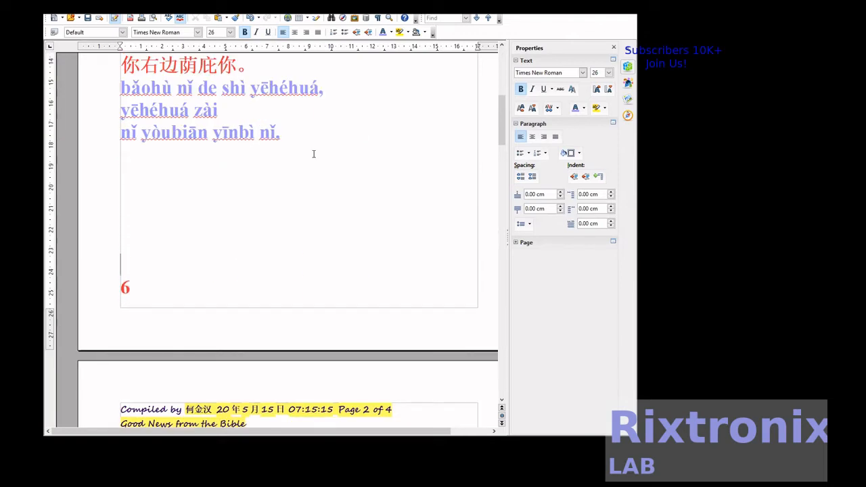
# Step: Move the Pinyin text of verse 7, with its number, to directly below the Chinese text of verse 7
pyautogui.scroll(-15, 313, 155)
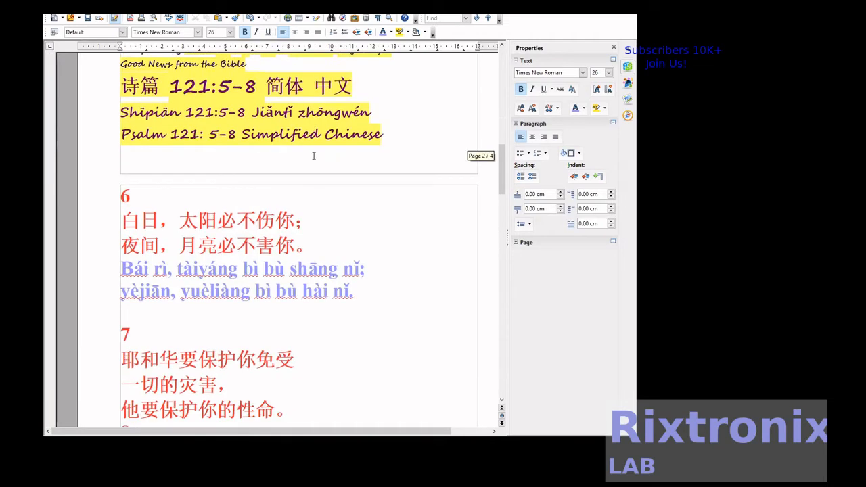
pyautogui.scroll(-8, 313, 156)
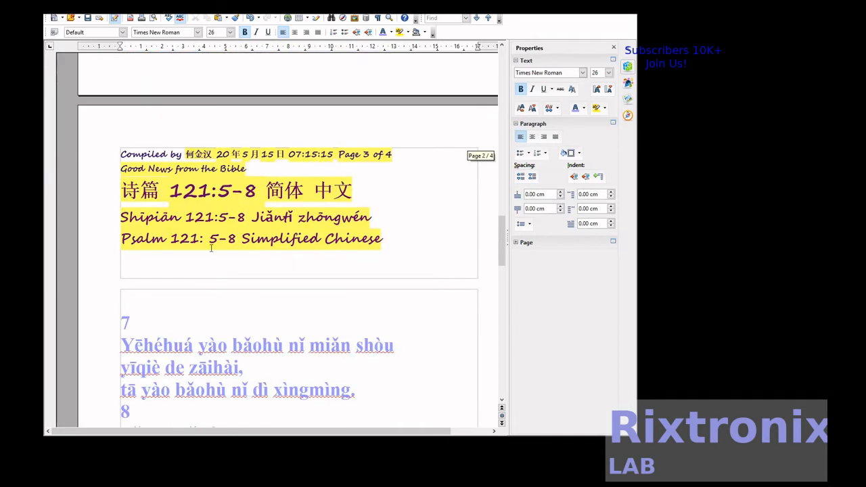
pyautogui.click(185, 326)
pyautogui.press('Home')
pyautogui.hotkey('shift', 'Down')
pyautogui.hotkey('shift', 'Down')
pyautogui.hotkey('shift', 'Down')
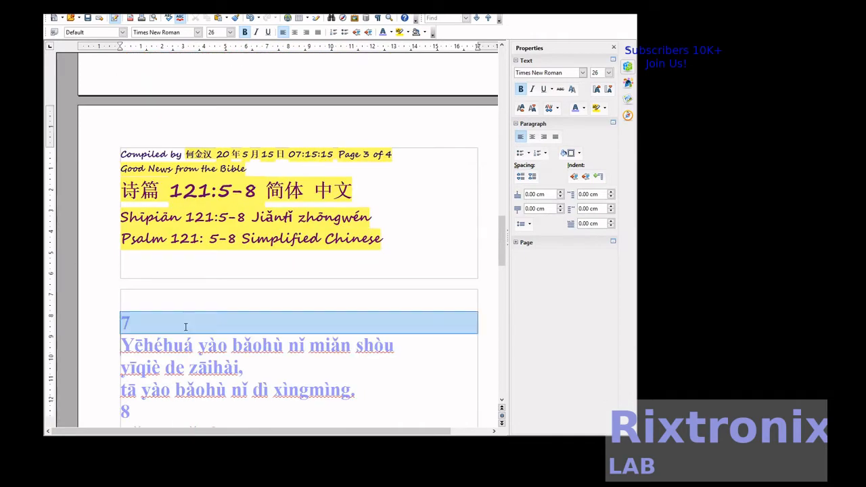
pyautogui.hotkey('shift', 'Down')
pyautogui.scroll(8, 185, 327)
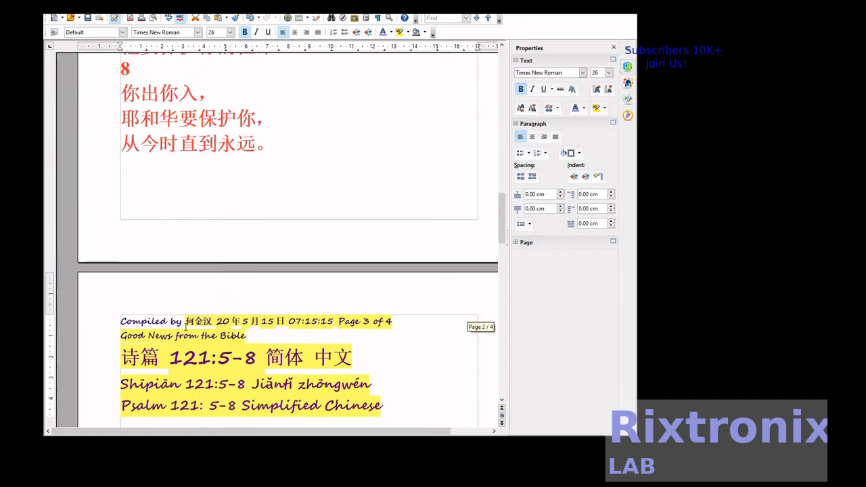
pyautogui.click(299, 213)
pyautogui.press('Return')
pyautogui.write('7 Yēhéhuá yào bǎohù nǐ miǎn shòu yīqiè de zāihài, tā yào bǎohù nǐ dì xìngmìng.')
# Step: Delete the duplicate number 7 and the extra line between the Chinese and Pinyin text of verse 7
pyautogui.press('Up')
pyautogui.press('Up')
pyautogui.press('Up')
pyautogui.press('Up')
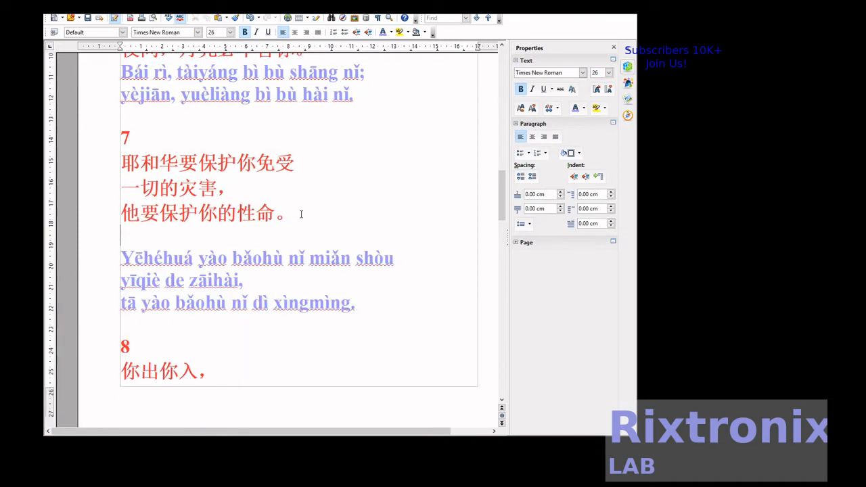
pyautogui.press('Delete')
# Step: Insert empty lines after the Pinyin text of verse 7 so that verse 8 starts on page 3
pyautogui.press('Down')
pyautogui.press('Down')
pyautogui.press('Down')
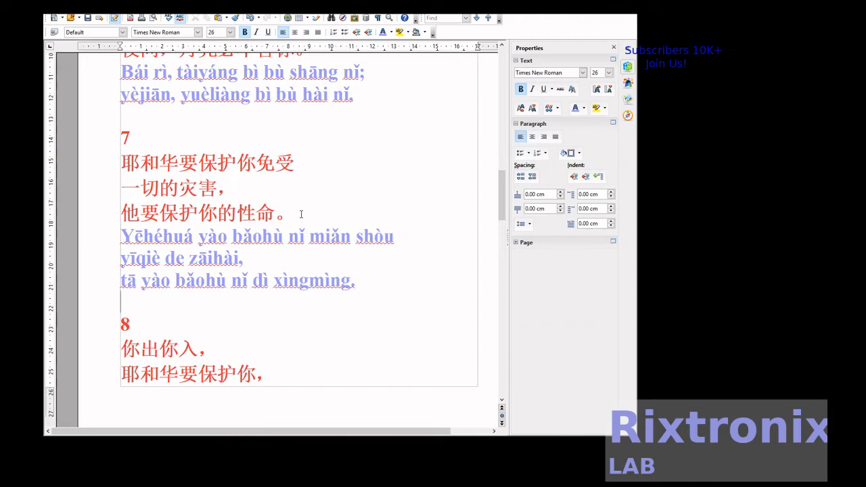
pyautogui.press('Return')
pyautogui.press('Return')
pyautogui.press('Return')
# Step: Delete the empty lines and duplicate number 8 between the Chinese and Pinyin text of verse 8
pyautogui.scroll(-5, 301, 214)
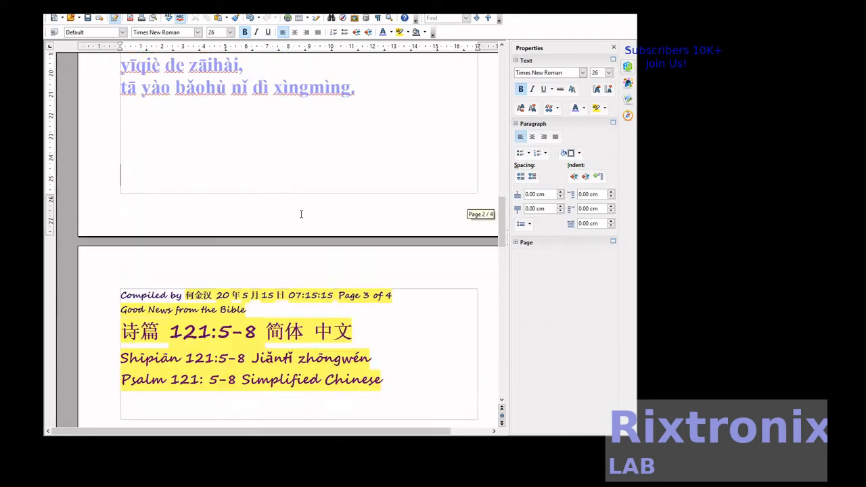
pyautogui.scroll(-3, 301, 213)
pyautogui.click(136, 197)
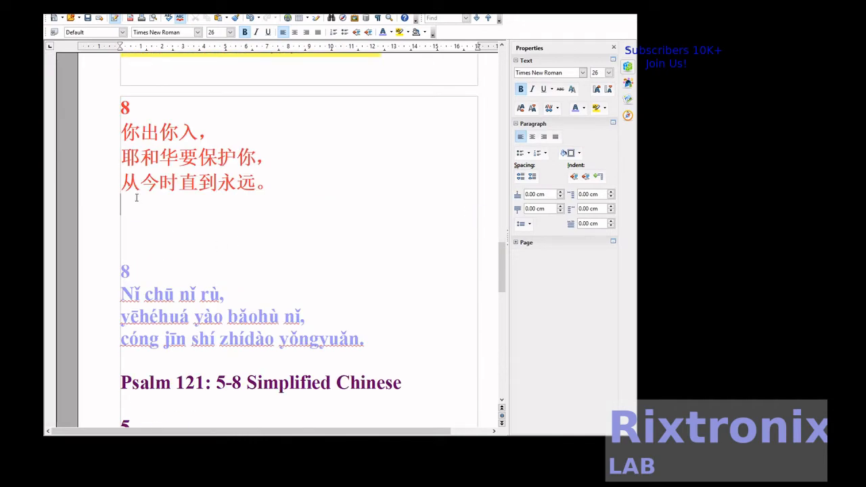
pyautogui.press('Delete')
pyautogui.press('Delete')
pyautogui.press('Delete')
pyautogui.press('Delete')
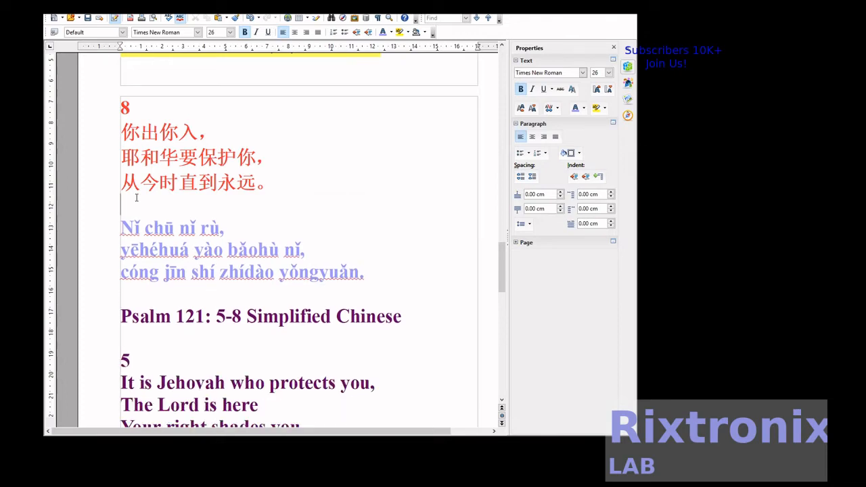
pyautogui.press('Delete')
# Step: Move the English heading "Psalm 121: 5-8 Simplified Chinese" to a new line below the Pinyin heading on page 1
pyautogui.press('Down')
pyautogui.press('Down')
pyautogui.press('Down')
pyautogui.press('Down')
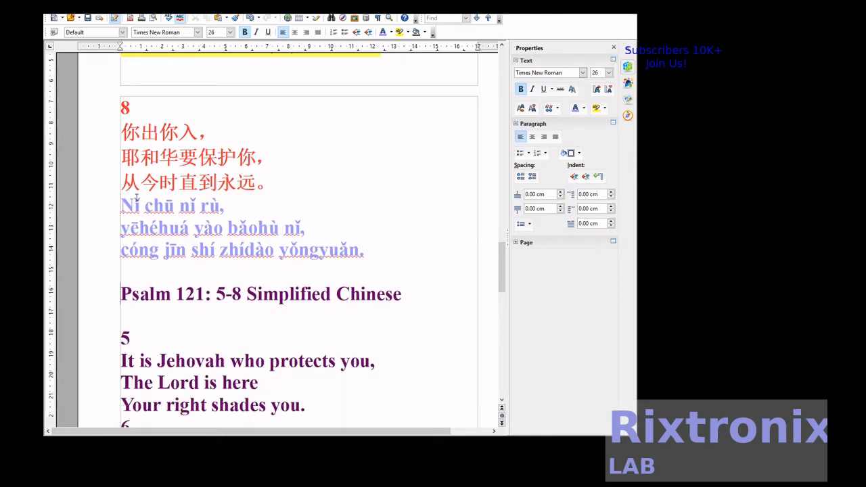
pyautogui.hotkey('shift', 'End')
pyautogui.hotkey('ctrl', 'c')
pyautogui.press('Delete')
pyautogui.scroll(4, 136, 197)
pyautogui.scroll(20, 136, 196)
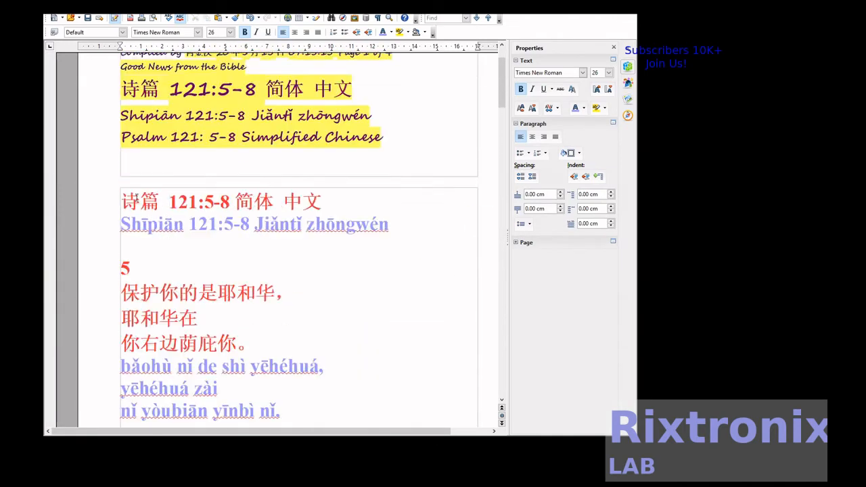
pyautogui.scroll(2, 136, 196)
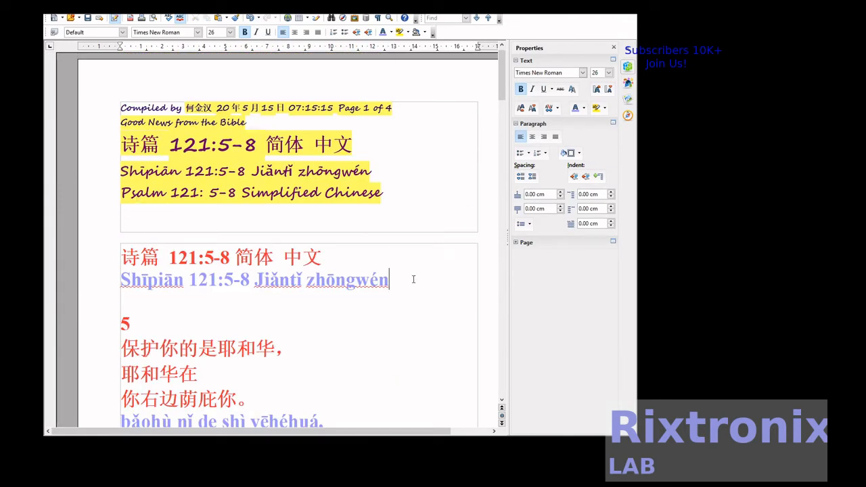
pyautogui.press('Return')
pyautogui.hotkey('ctrl', 'v')
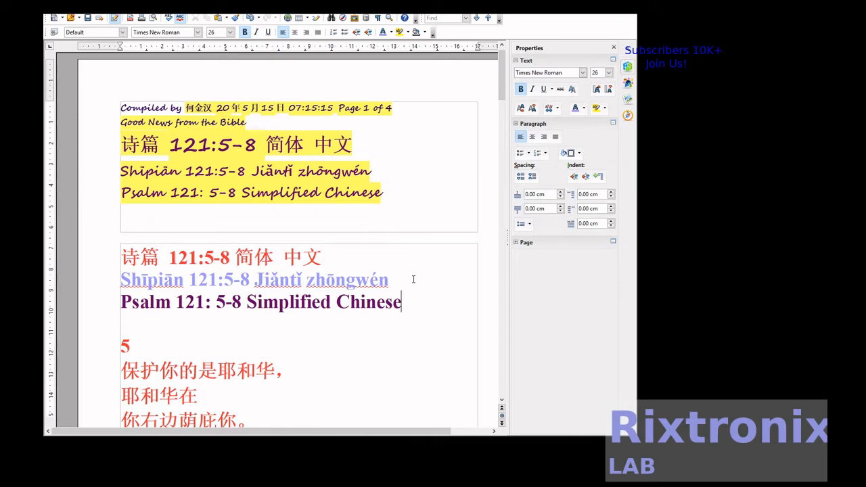
# Step: Move the English text of verse 5, with its number, to below the Pinyin text of verse 5 on page 1
pyautogui.scroll(-20, 414, 279)
pyautogui.scroll(-15, 413, 279)
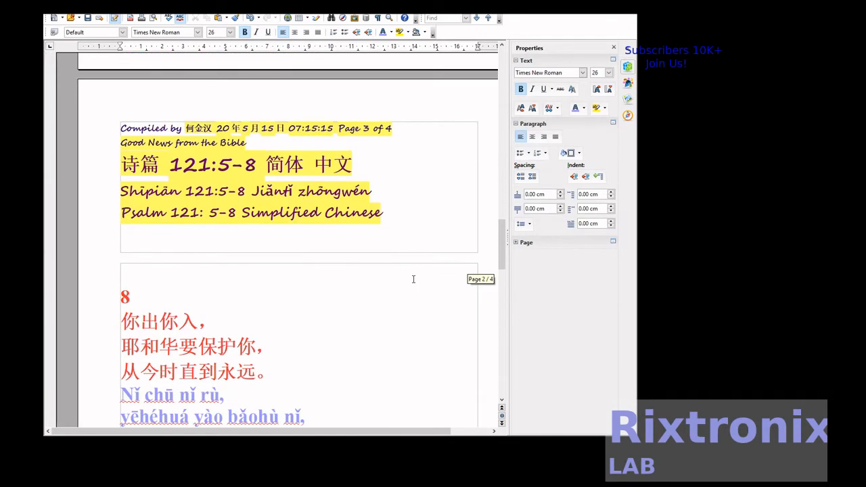
pyautogui.click(149, 251)
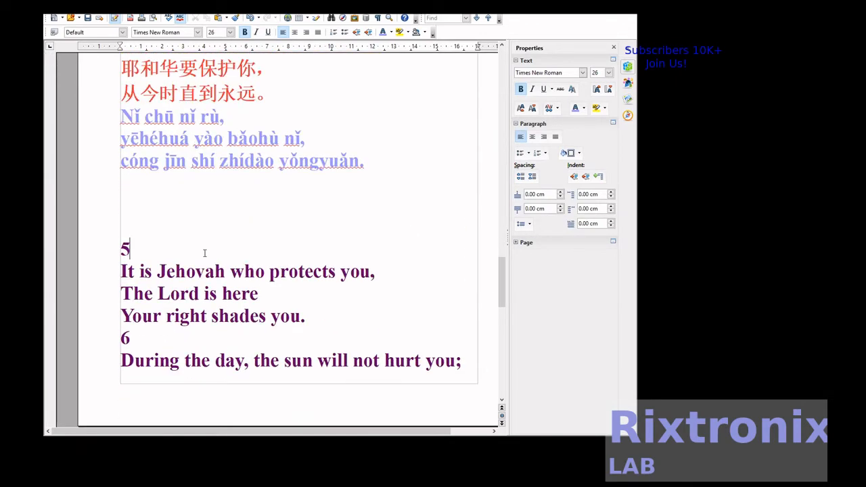
pyautogui.hotkey('shift', 'Down')
pyautogui.hotkey('shift', 'Down')
pyautogui.hotkey('shift', 'Down')
pyautogui.hotkey('shift', 'Down')
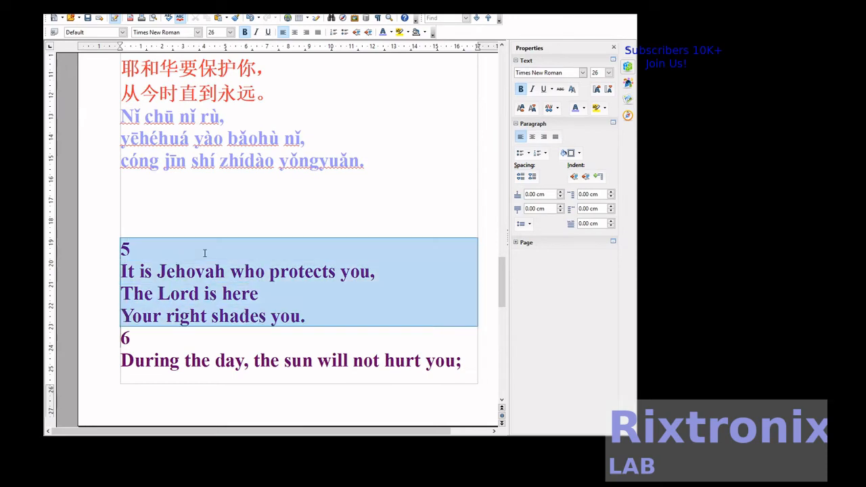
pyautogui.press('Delete')
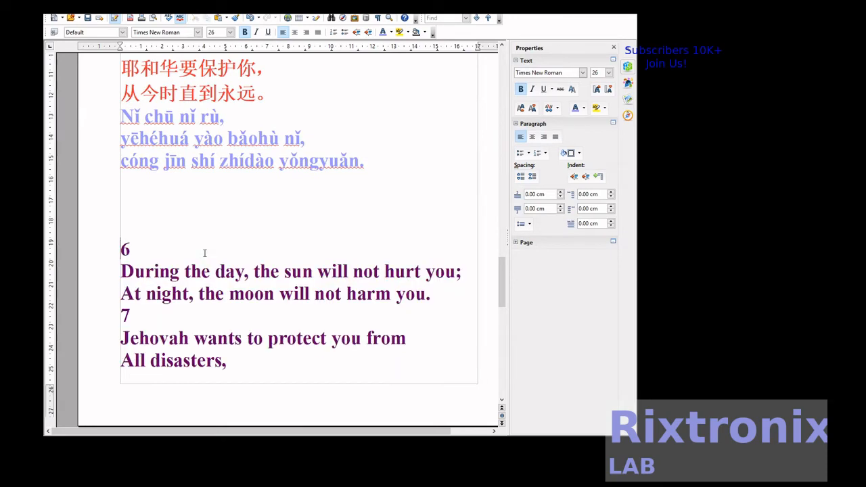
pyautogui.scroll(15, 204, 253)
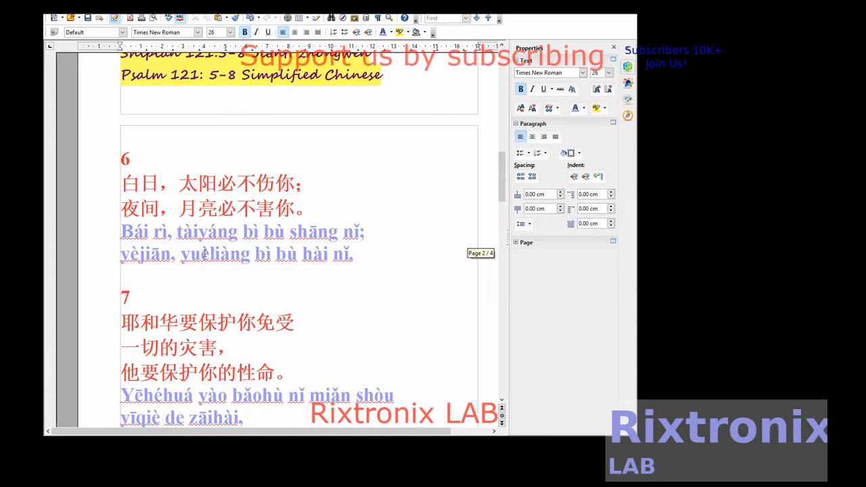
pyautogui.scroll(10, 204, 253)
pyautogui.click(329, 236)
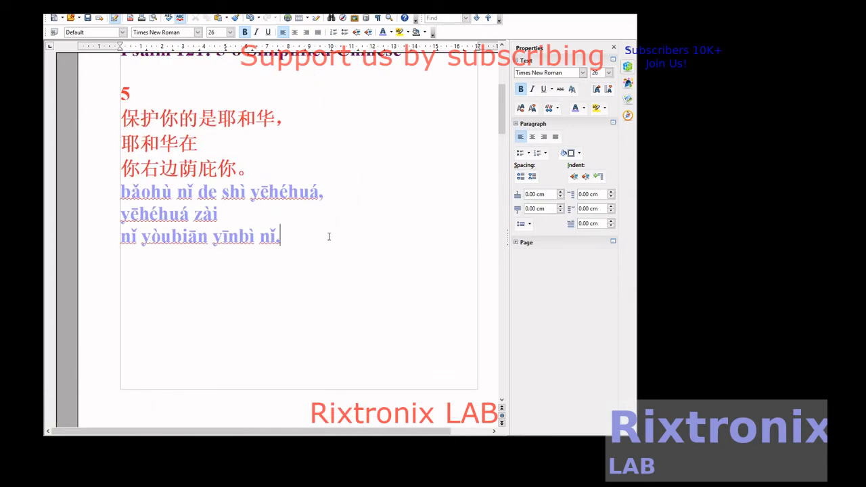